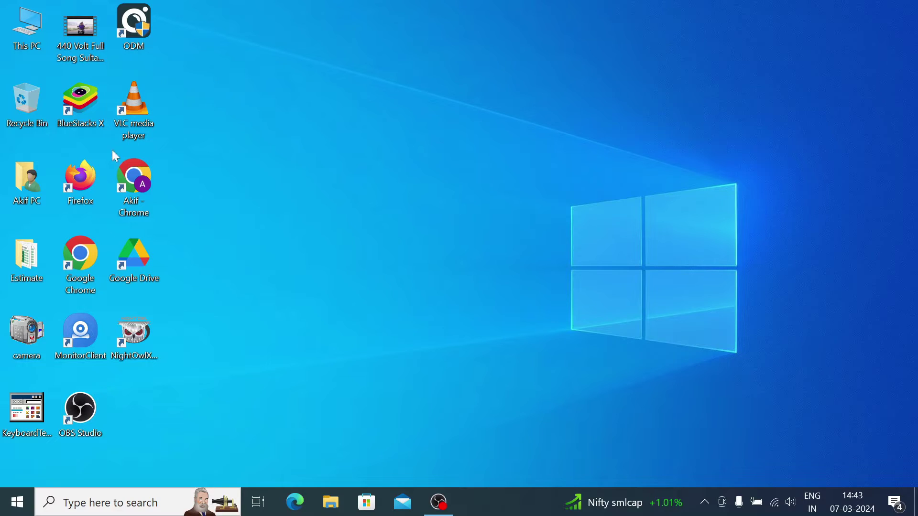
Launch BlueStacks X, dismiss the Call of Dragons promotion, and open App Player
double_click(71, 106)
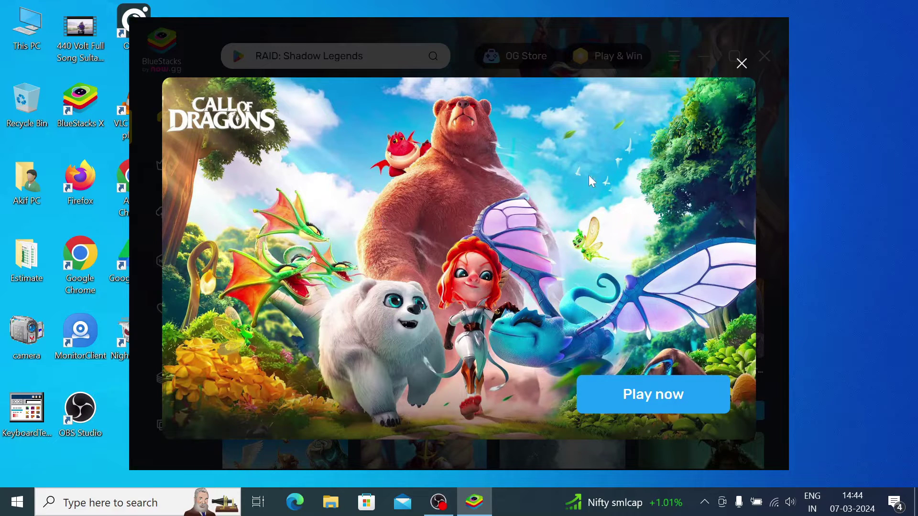
click(368, 70)
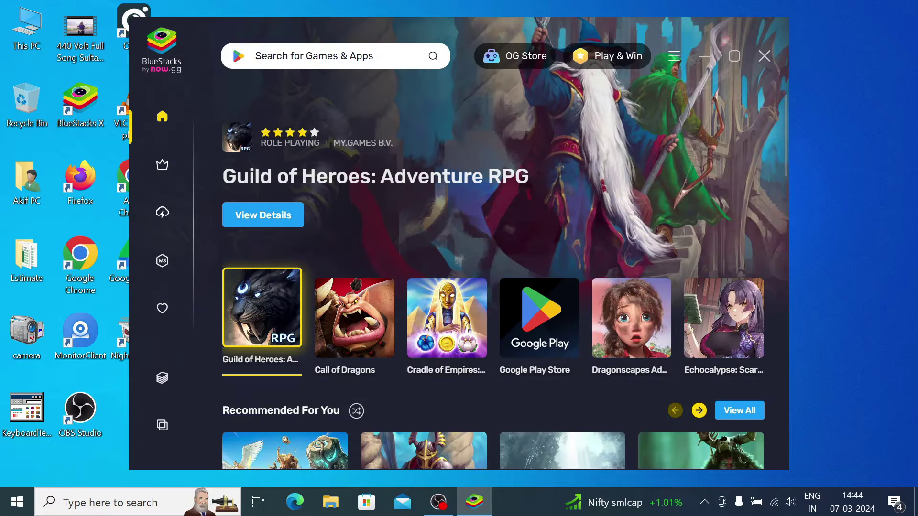
click(160, 384)
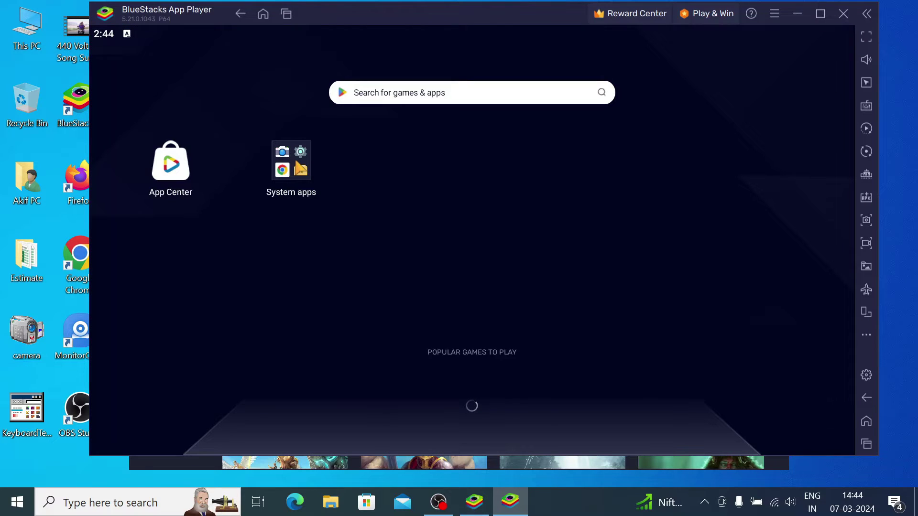
Open Play Store from System apps and search for 'vicohome'
click(301, 169)
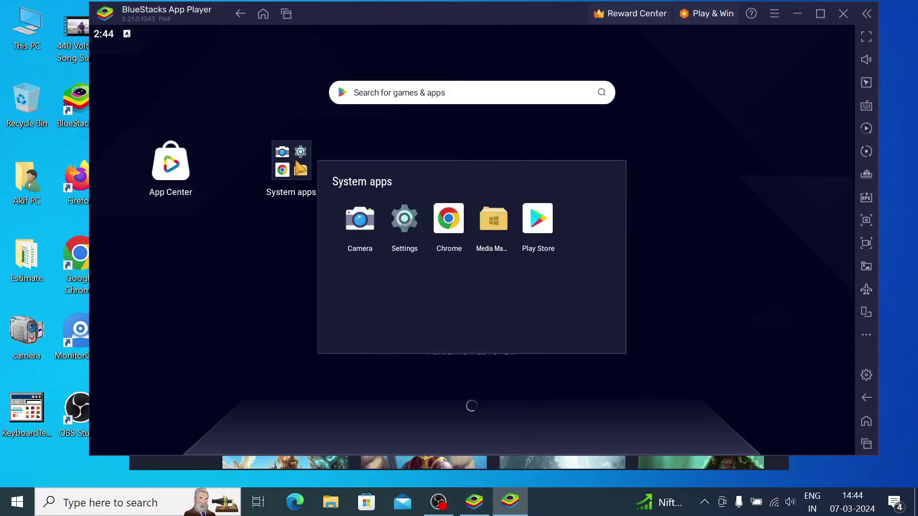
click(538, 226)
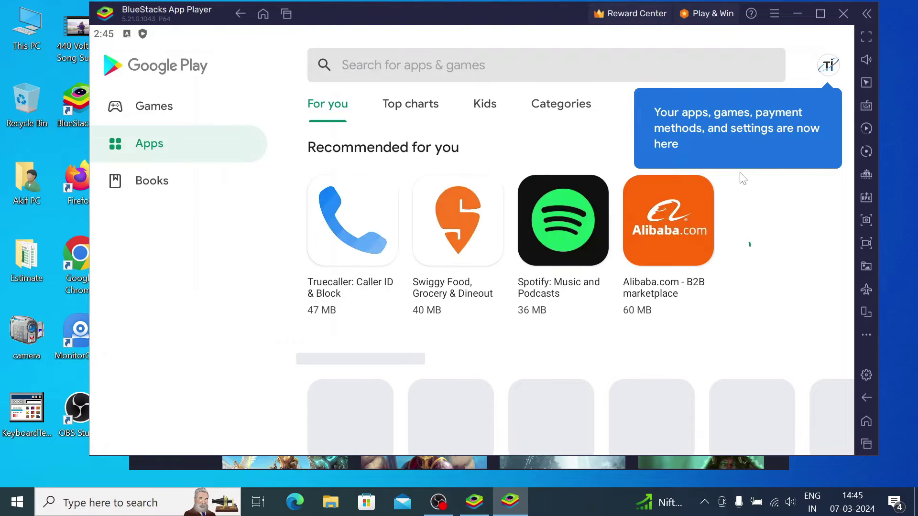
click(414, 65)
text(vic)
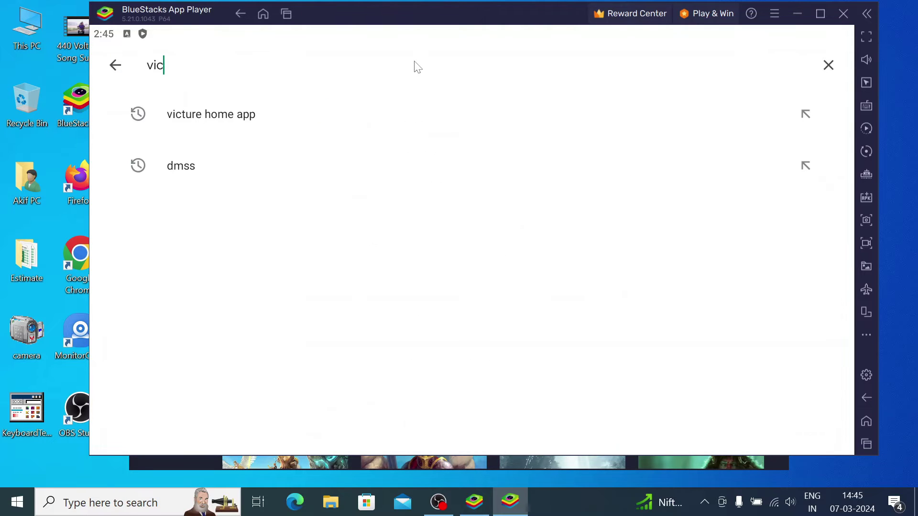
text(o home)
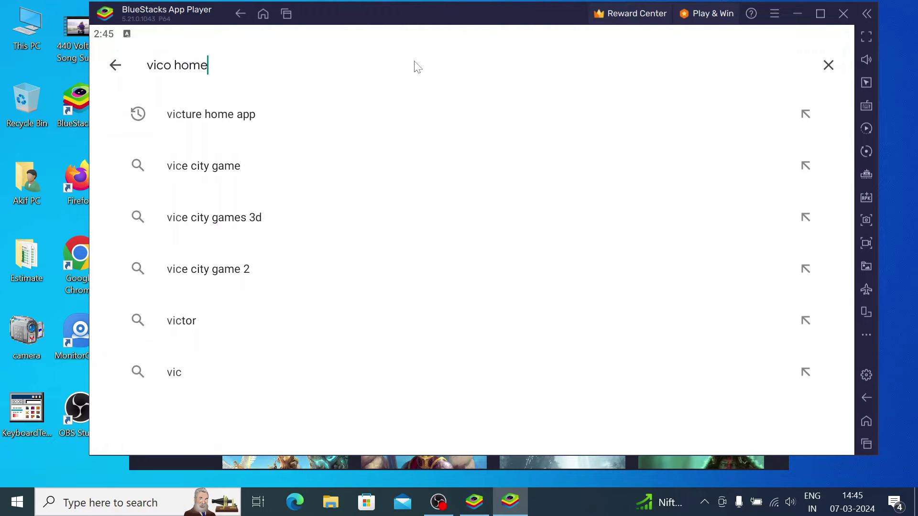
click(201, 118)
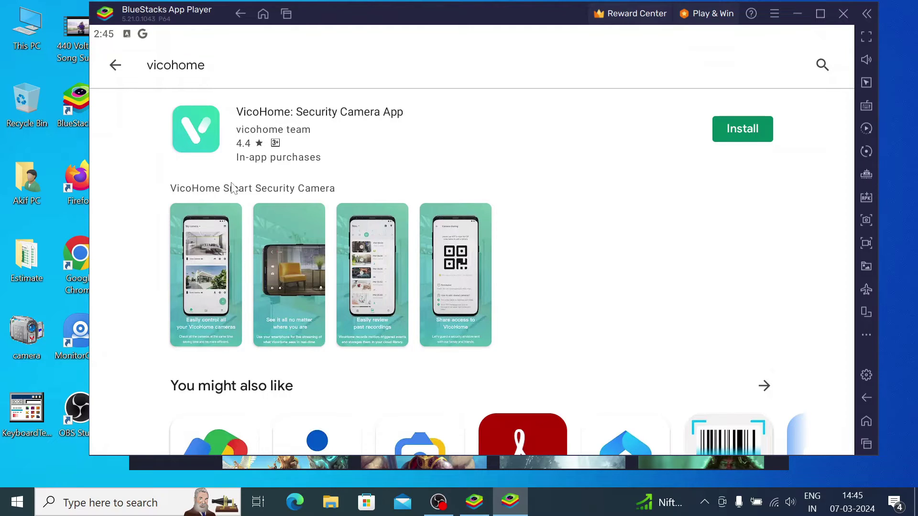
Install VicoHome: Security Camera App from its Play Store page
click(745, 137)
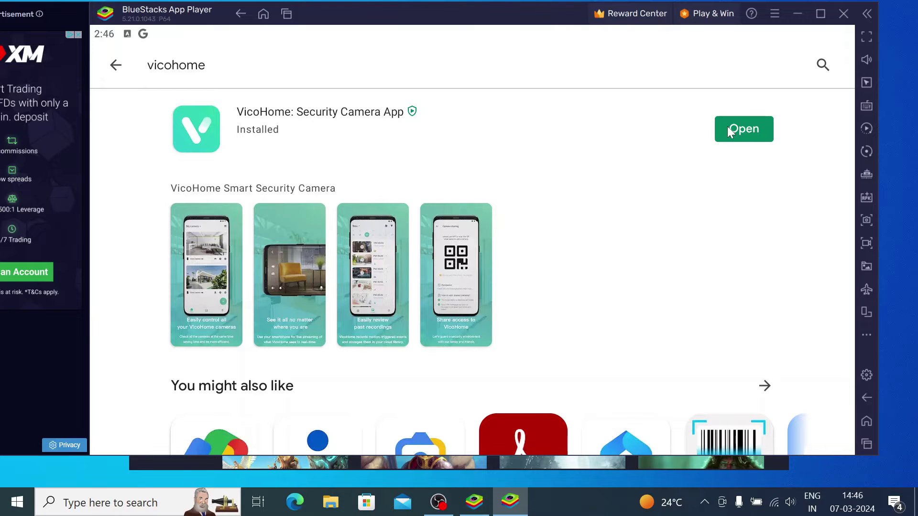
Launch VicoHome, accept the user agreement, and swipe through onboarding to Get Started
click(755, 131)
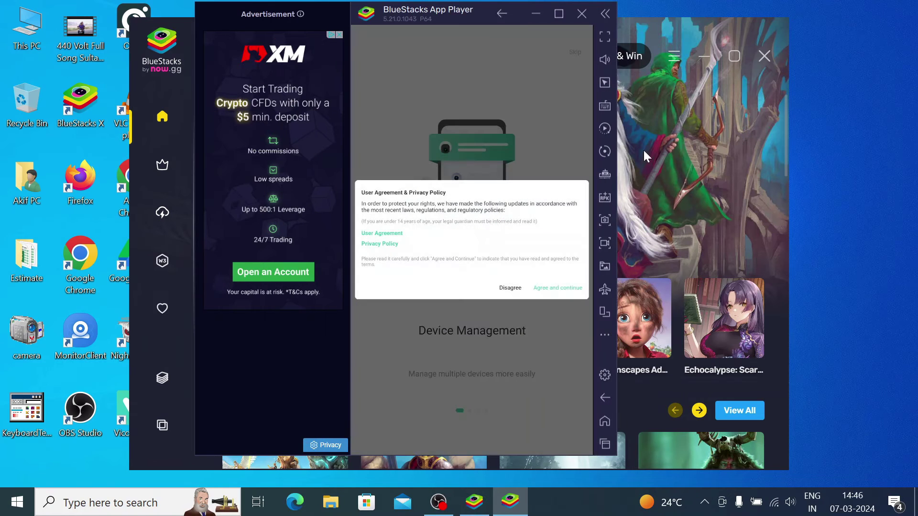
click(547, 289)
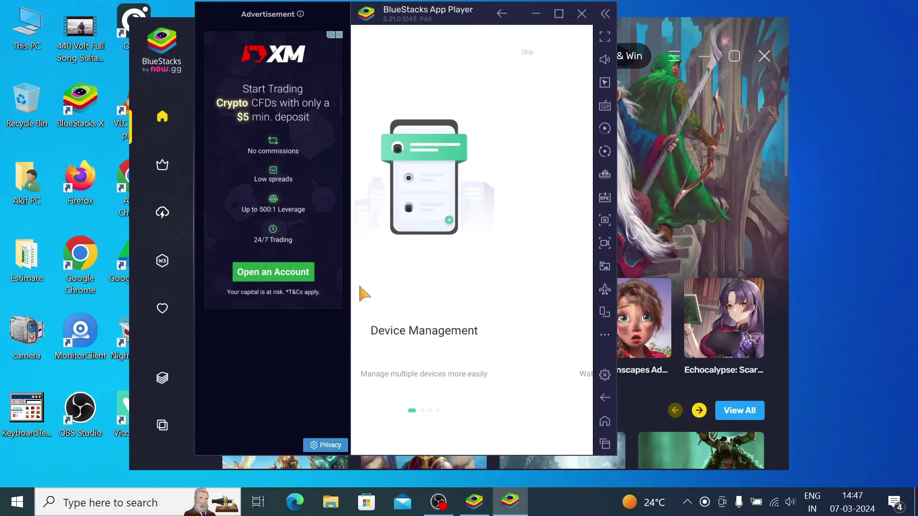
drag(513, 263, 373, 266)
drag(502, 273, 357, 275)
drag(525, 282, 287, 287)
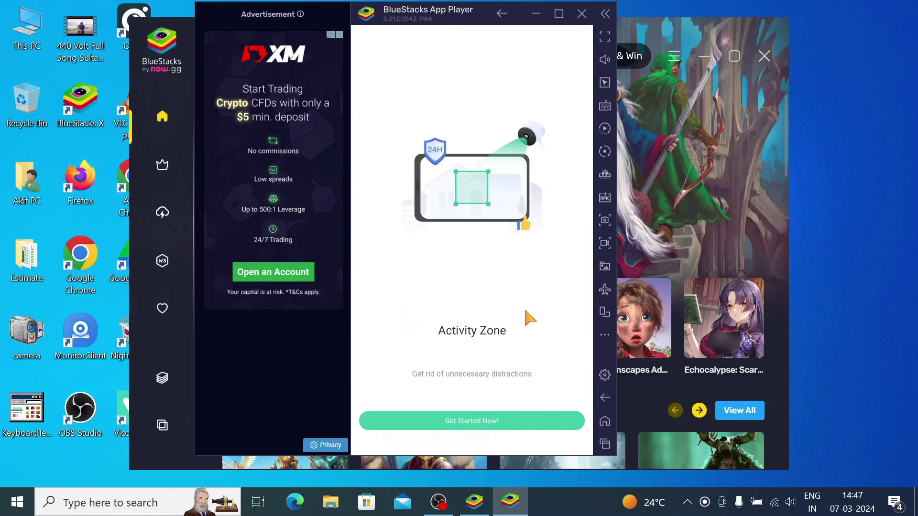
click(474, 424)
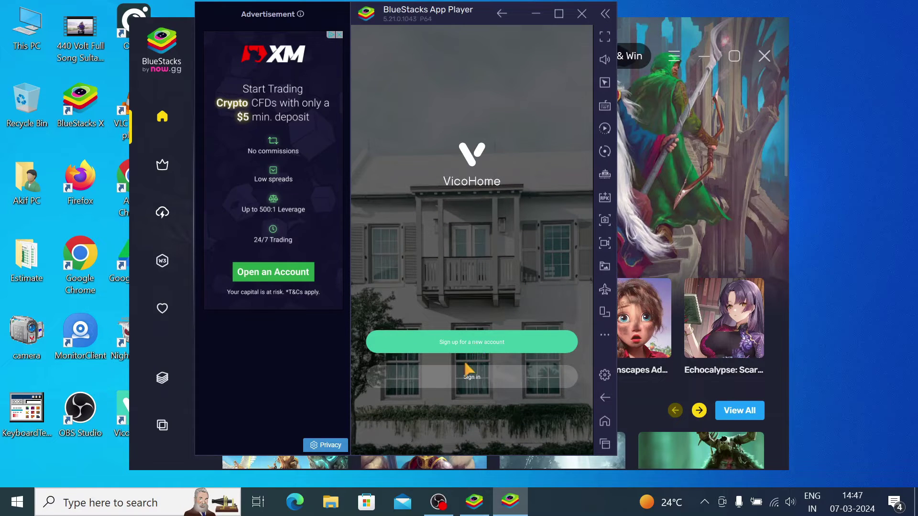
Start a new VicoHome account and set the country to India
click(460, 349)
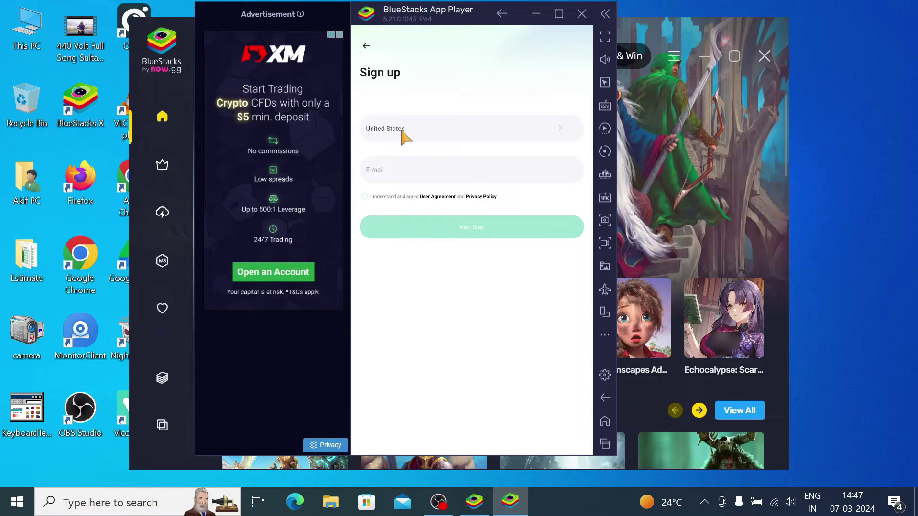
click(564, 134)
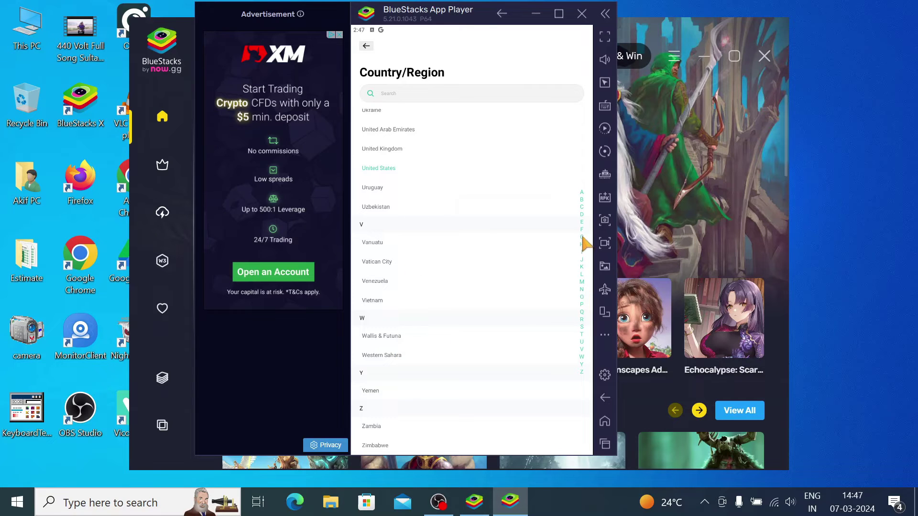
click(582, 258)
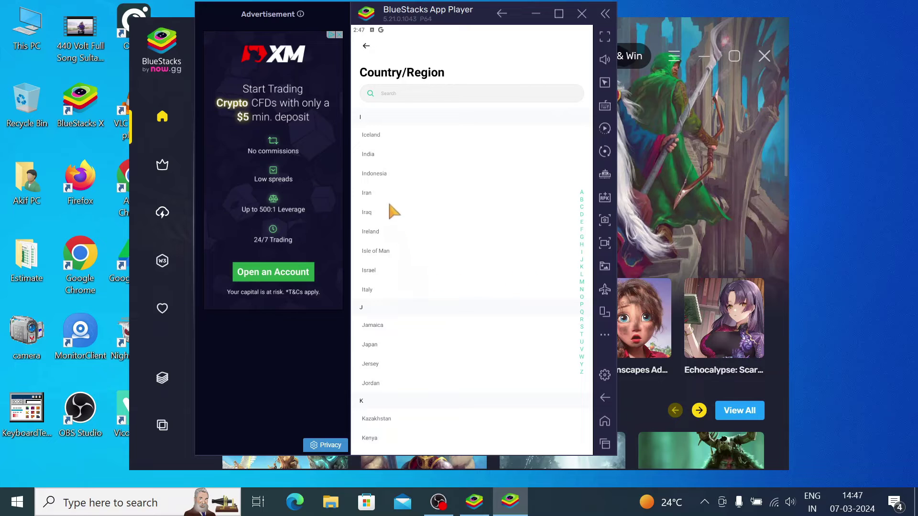
click(369, 155)
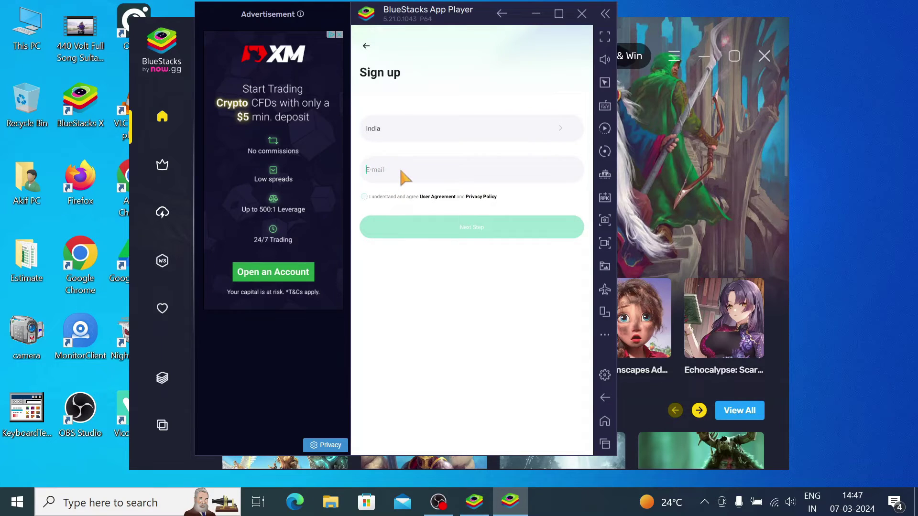
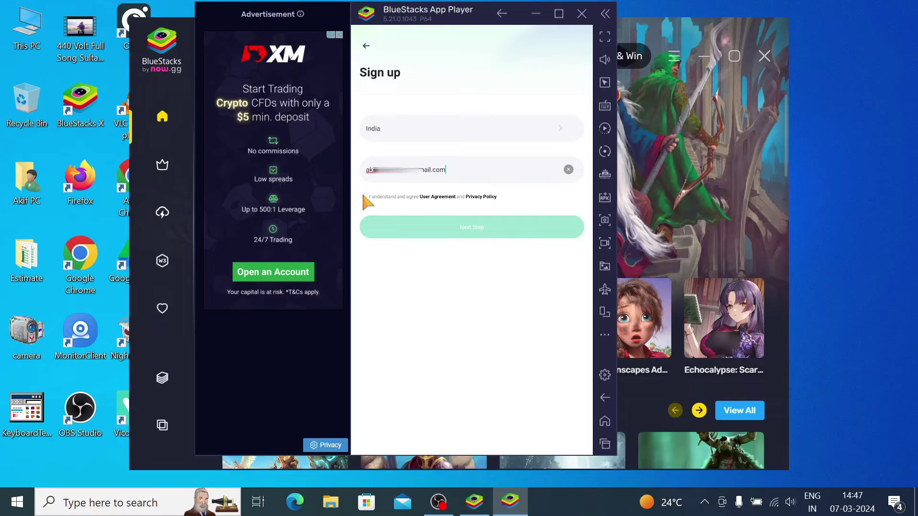
Accept the agreement, dismiss the device-sharing notice, and request a verification code
click(364, 197)
click(476, 228)
click(472, 280)
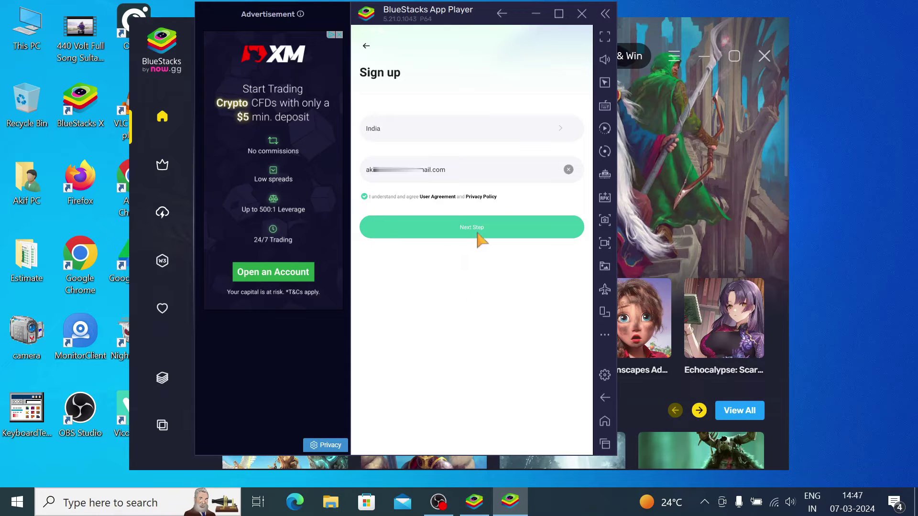
click(480, 231)
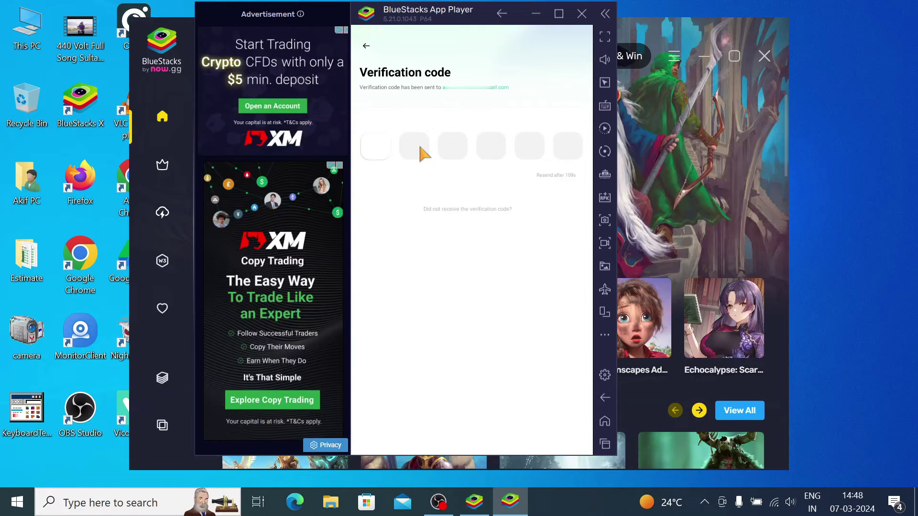
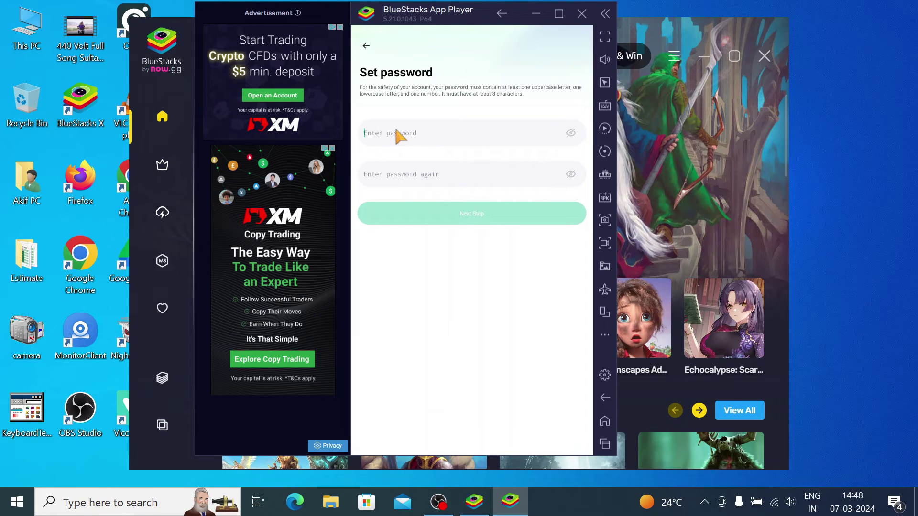
Confirm the new password in the second field and submit it
click(392, 176)
text(****)
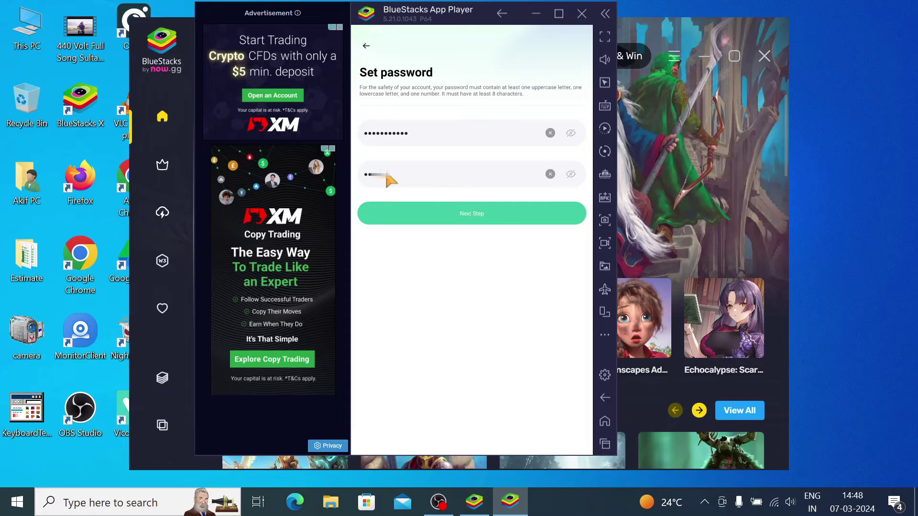
text(*****1)
click(471, 223)
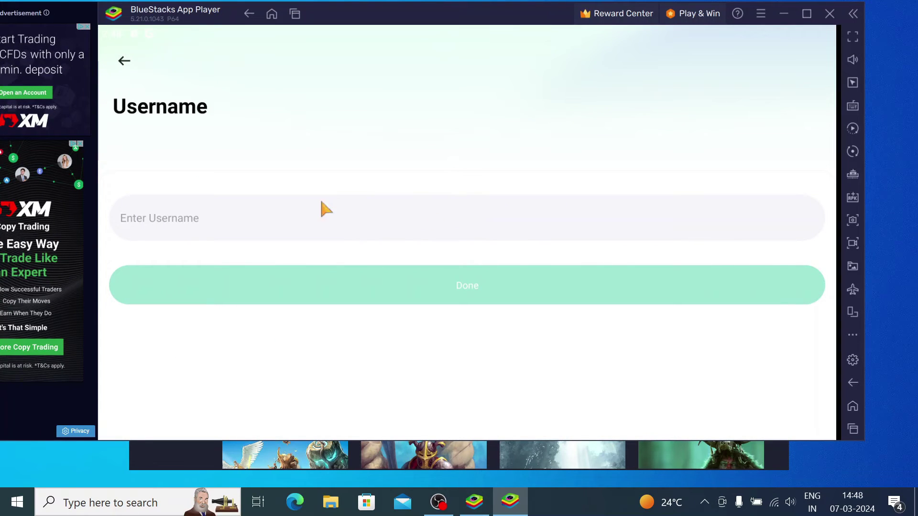
Finish registration with a username and switch BlueStacks to fullscreen
click(260, 223)
text(ad)
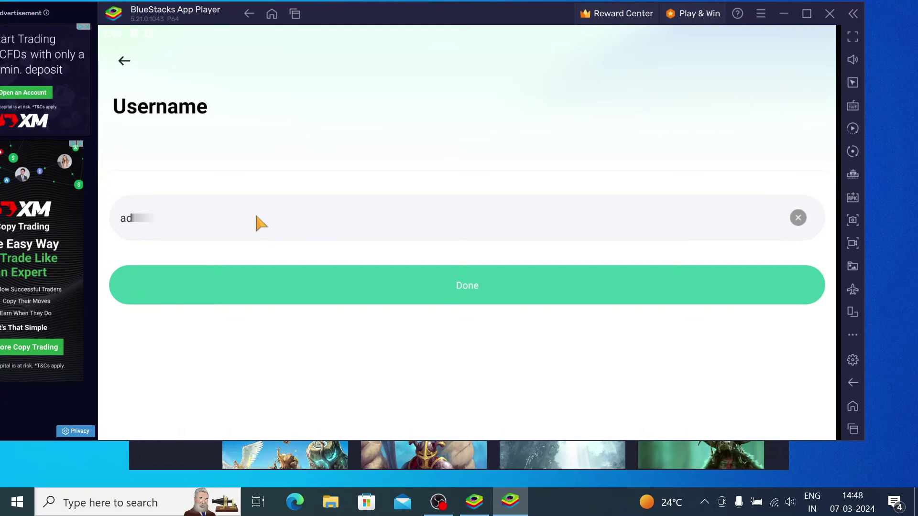
click(373, 295)
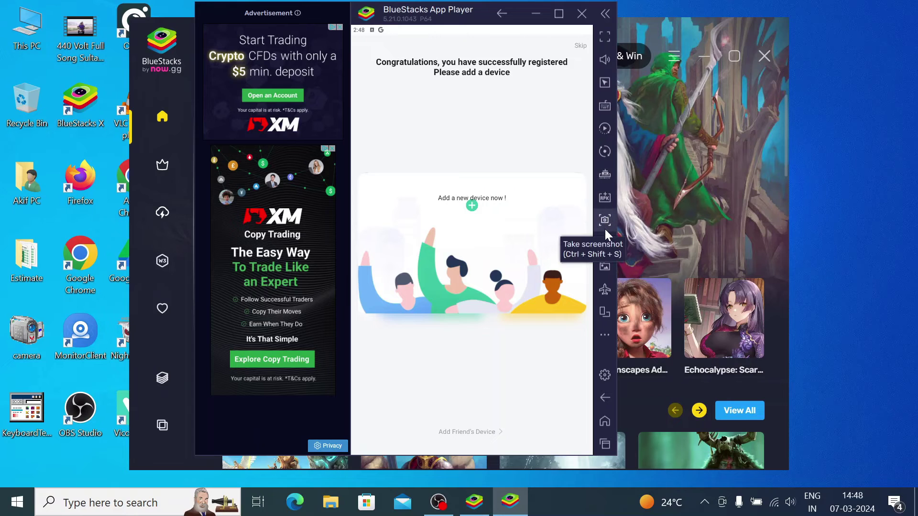
click(604, 38)
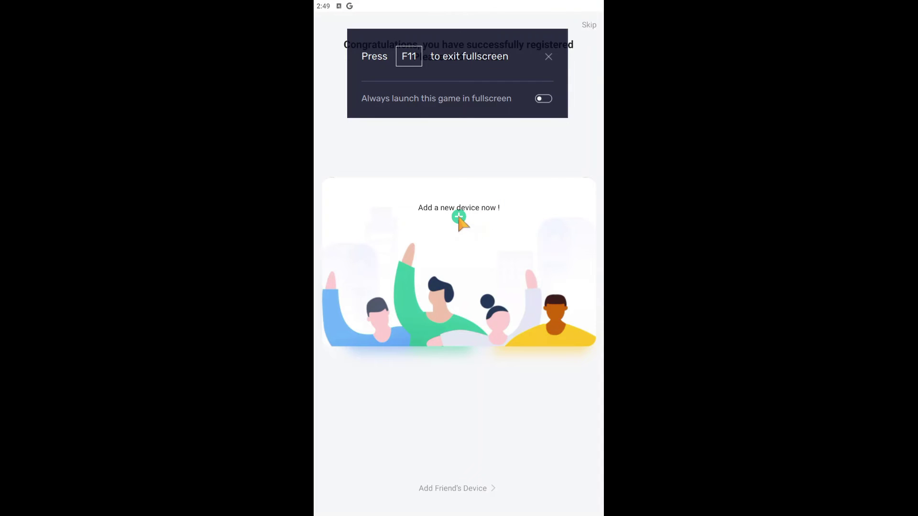
click(548, 57)
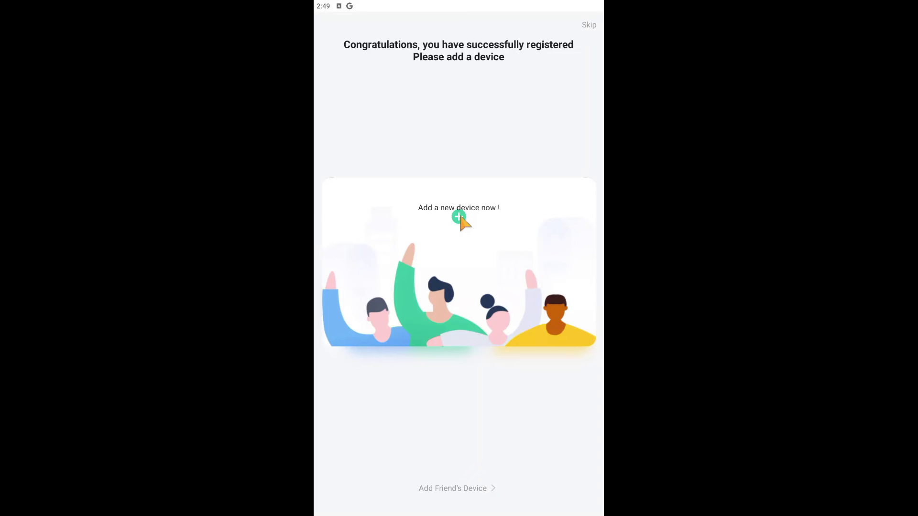
Skip ahead, start adding a camera, and confirm its sound or light was noticed
click(590, 26)
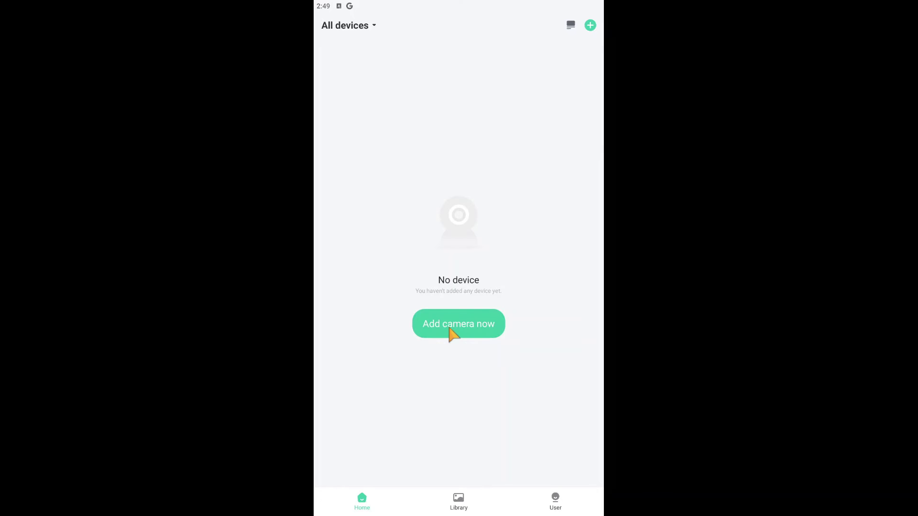
click(452, 330)
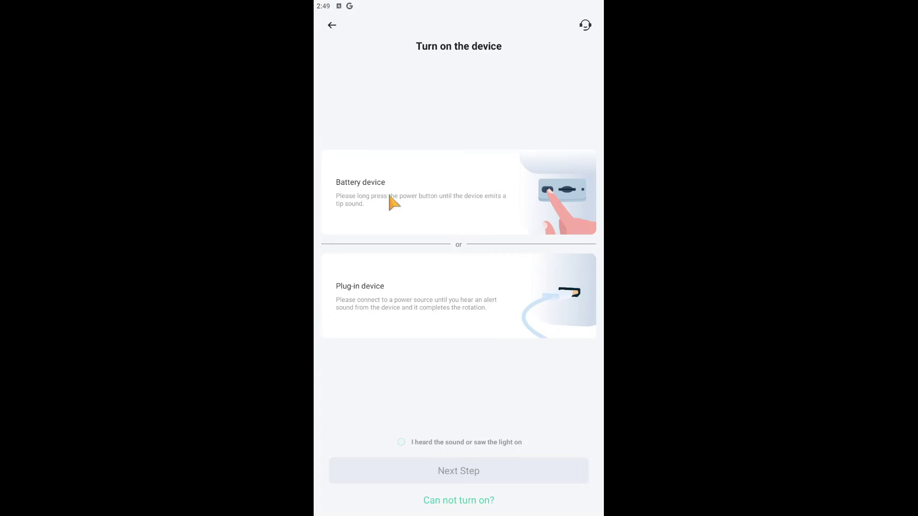
click(401, 443)
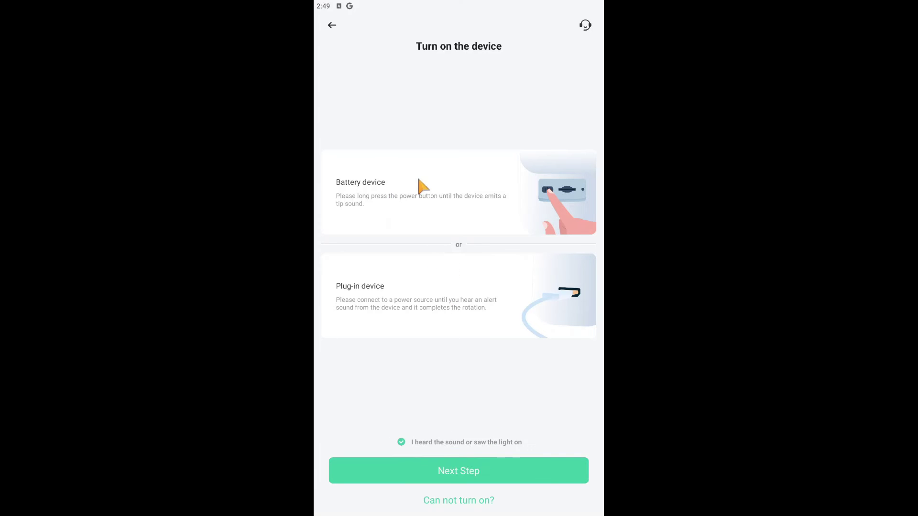
click(451, 480)
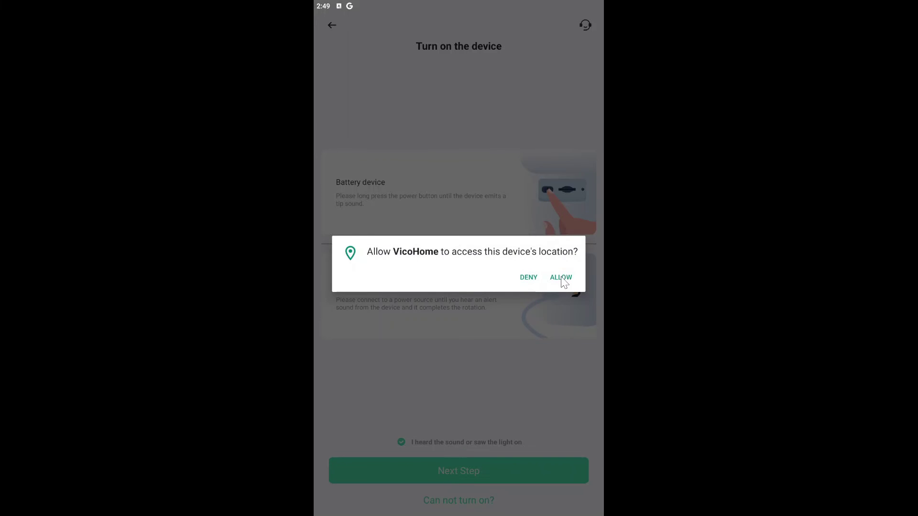
Allow VicoHome location access and confirm the beeping sound was heard
click(560, 277)
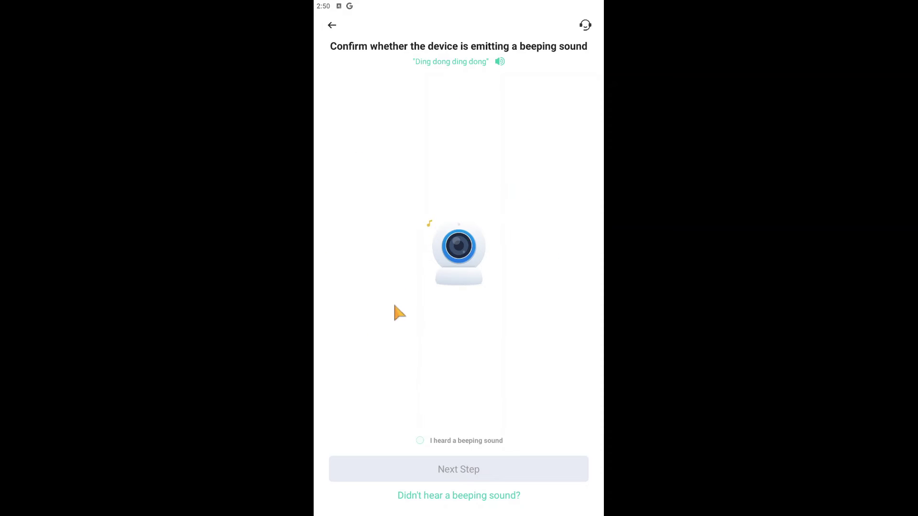
click(421, 441)
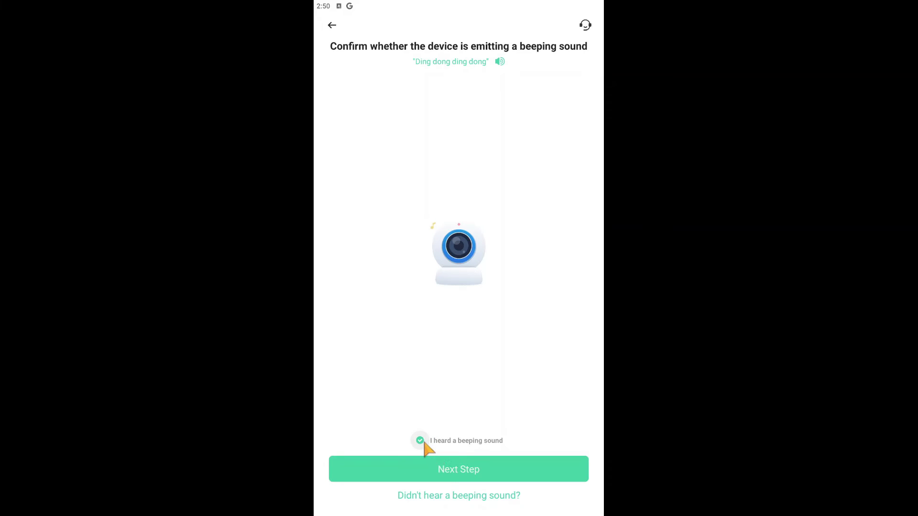
click(454, 471)
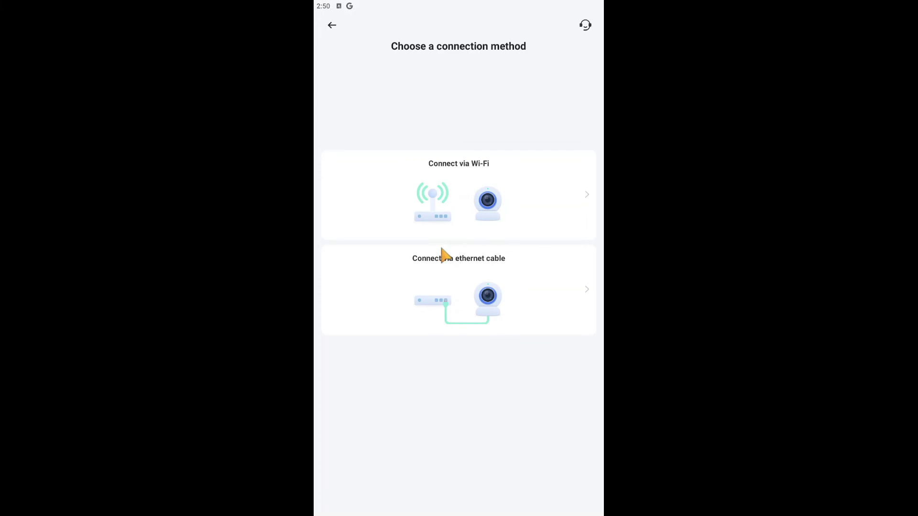
Choose the ethernet cable connection and confirm the cable is plugged in
click(449, 298)
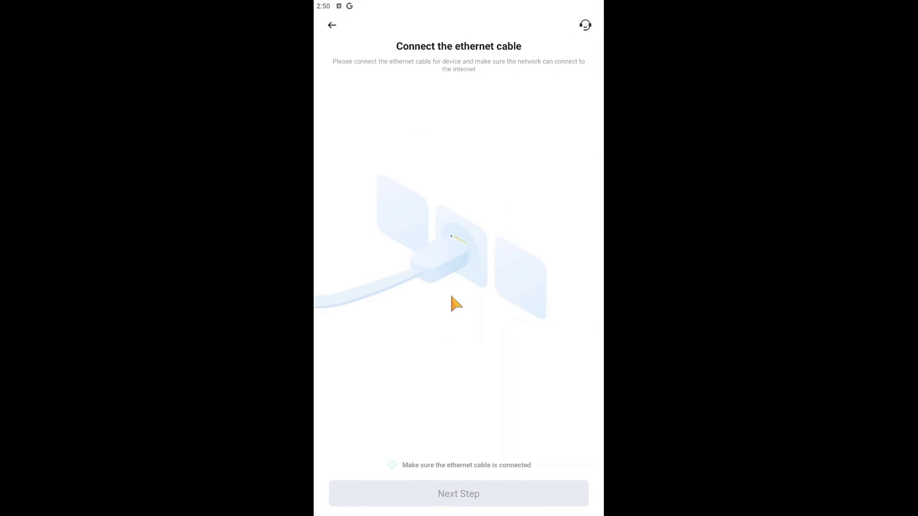
click(392, 465)
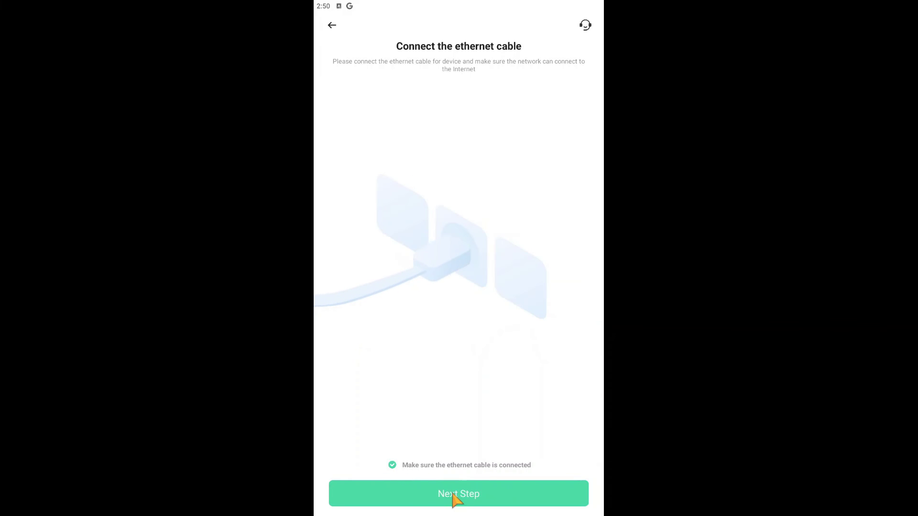
click(457, 495)
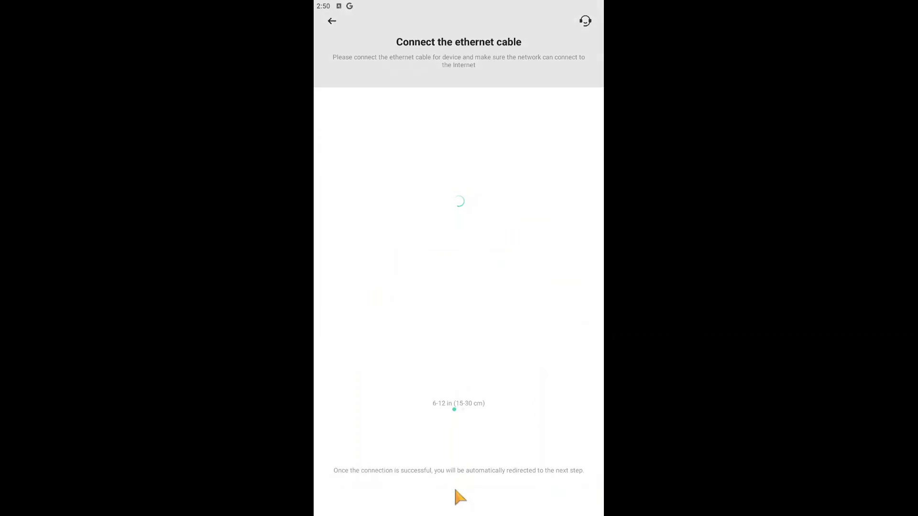